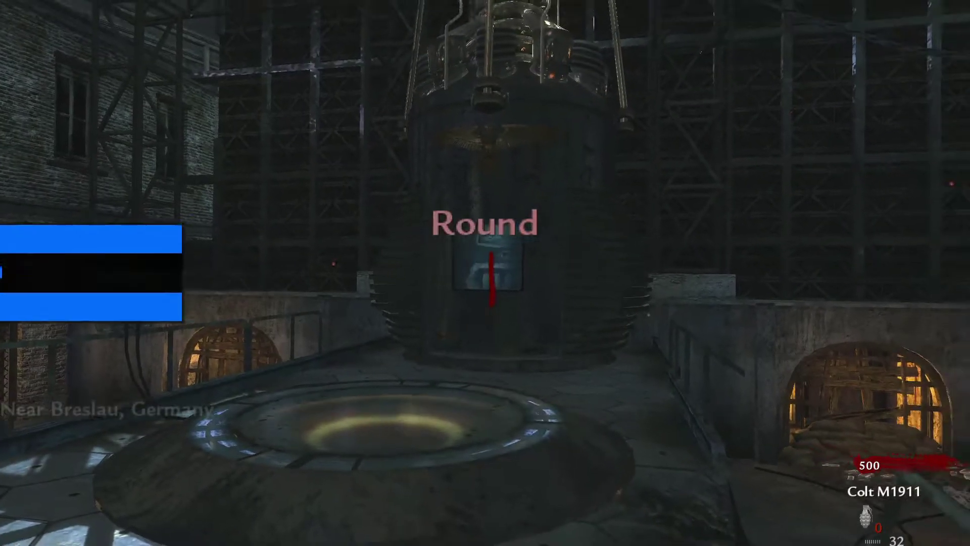
Step: Give the player Porter's X2 Ray Gun from the mod's Weaponry list and close the mod overlay
click(485, 272)
click(485, 272)
right_click(484, 273)
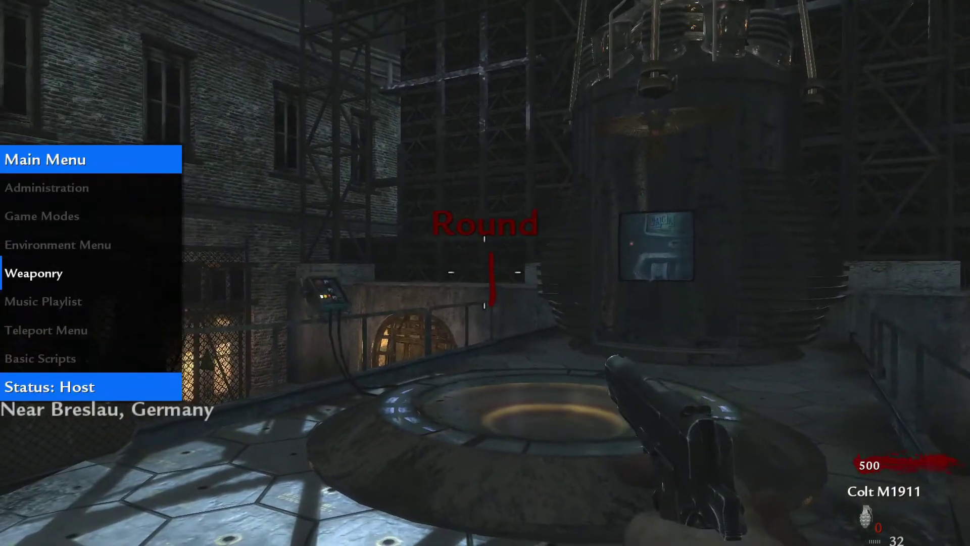
key(f)
key(Down)
key(Down)
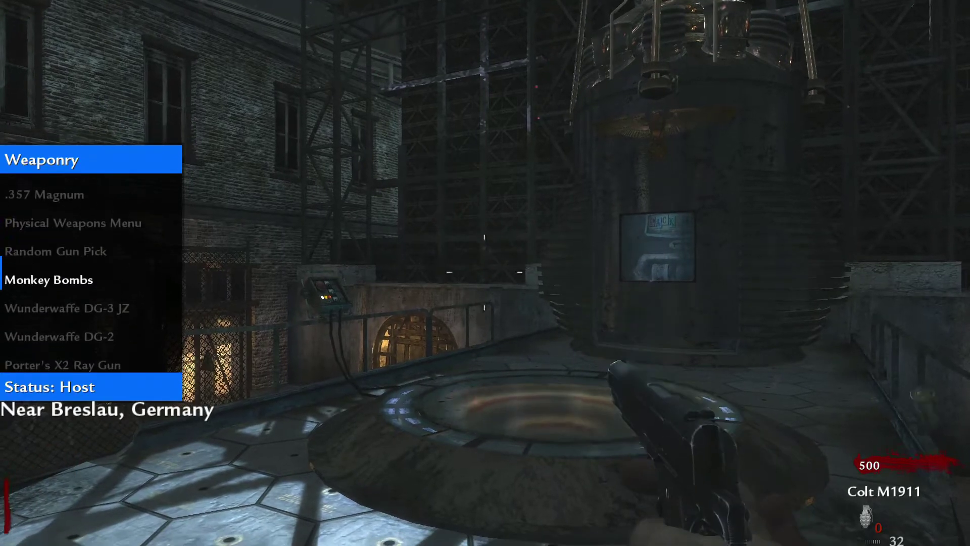
key(Down)
key(Down)
key(Down)
key(Down)
key(Return)
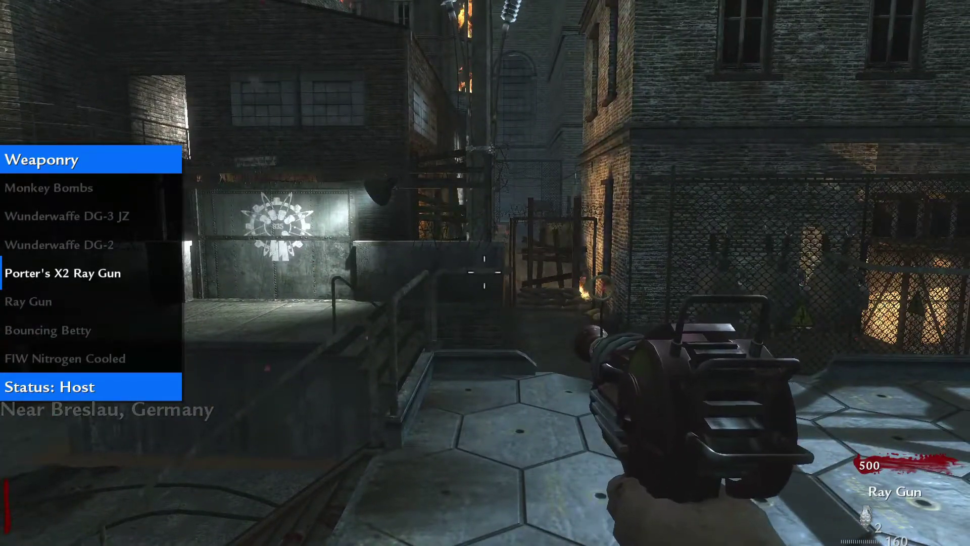
key(t)
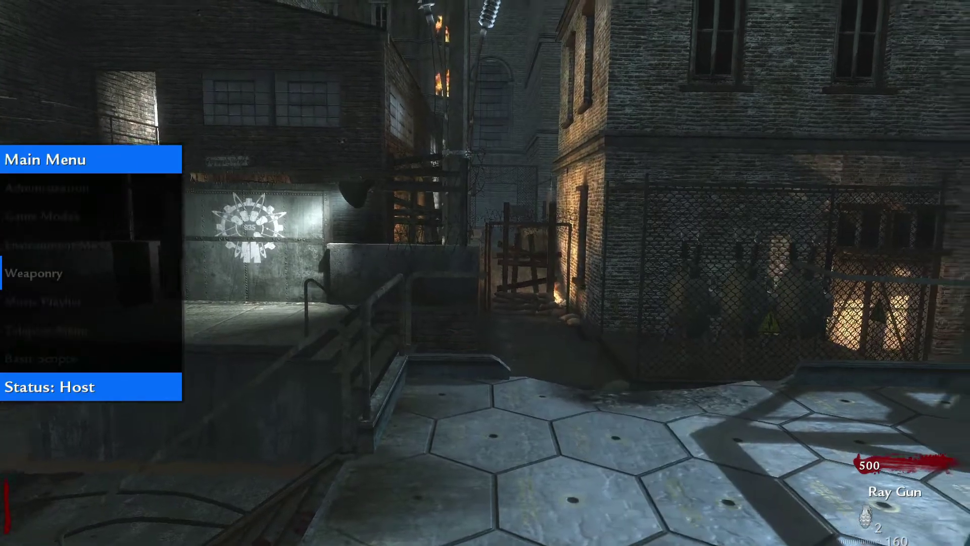
key(t)
key(w)
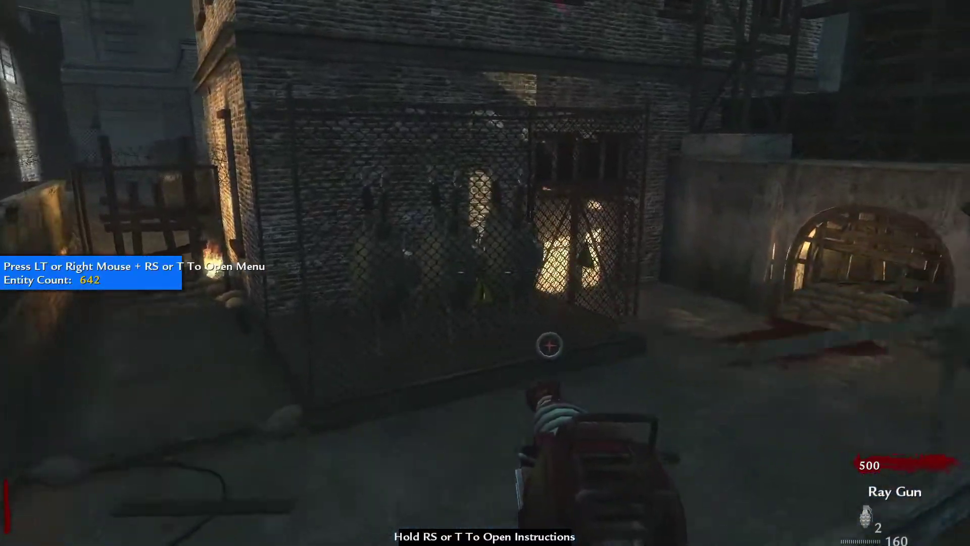
key(w)
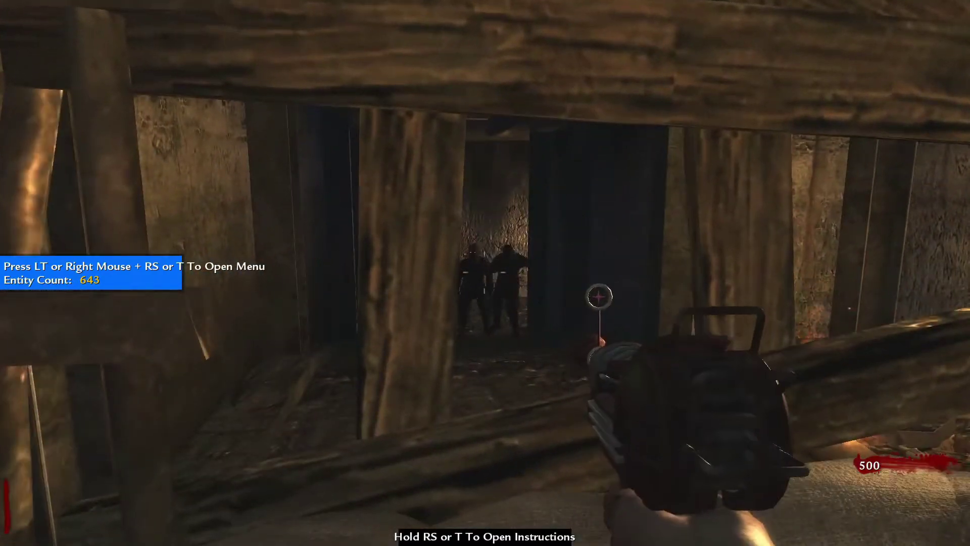
click(484, 273)
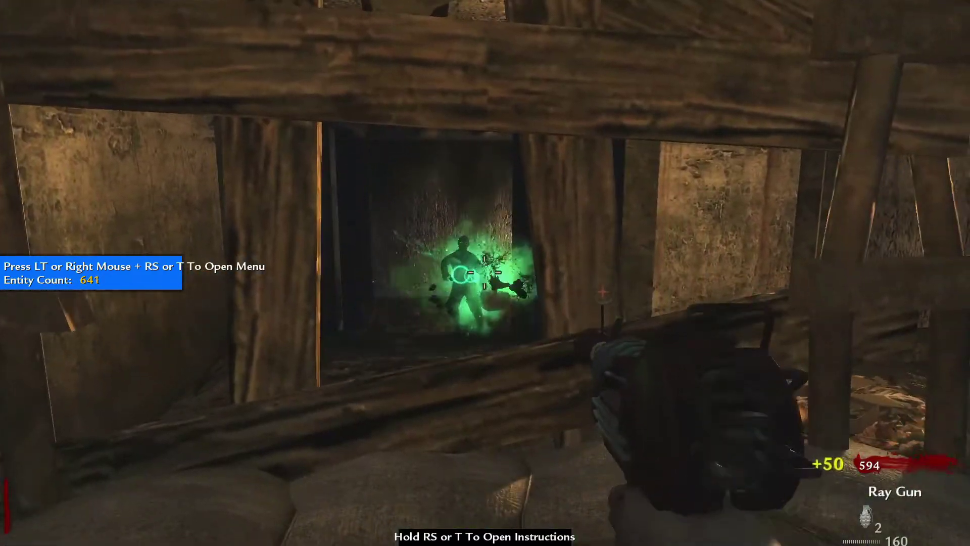
key(w)
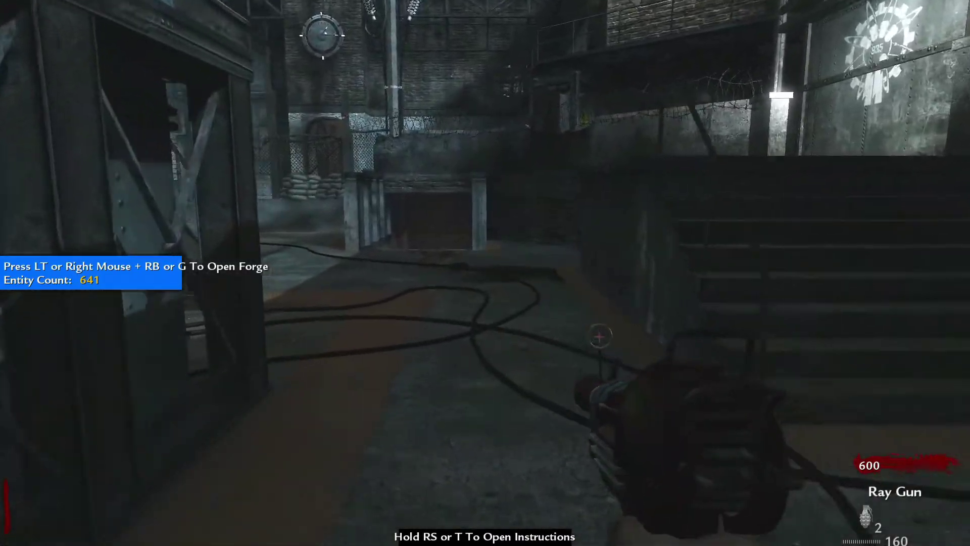
click(485, 273)
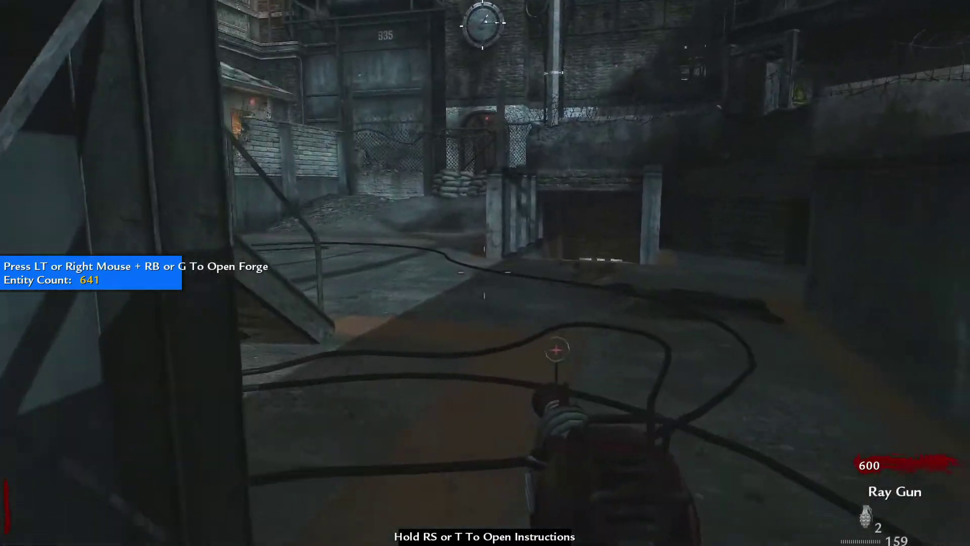
key(w)
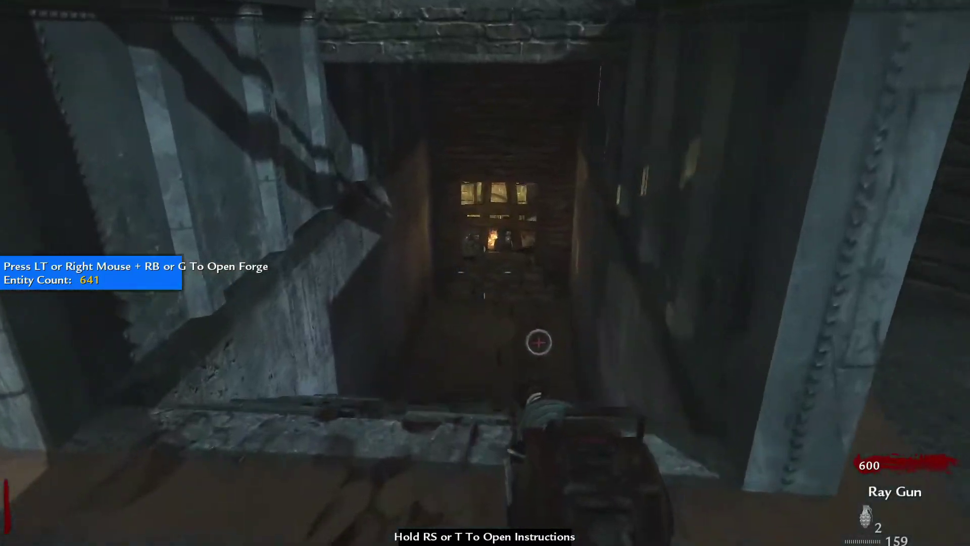
click(485, 273)
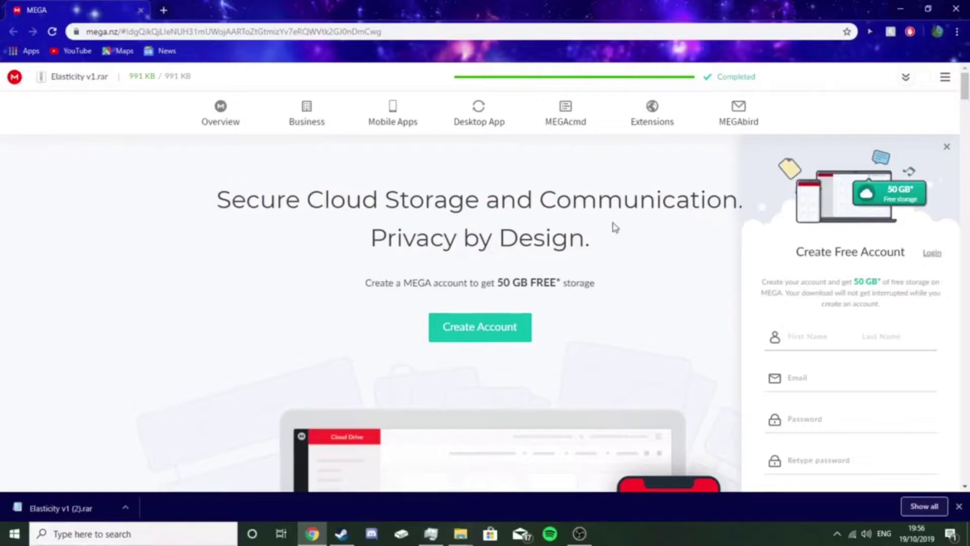
Step: Minimize the browser and open the downloaded Elasticity v1 (1).rar archive in WinRAR
click(900, 9)
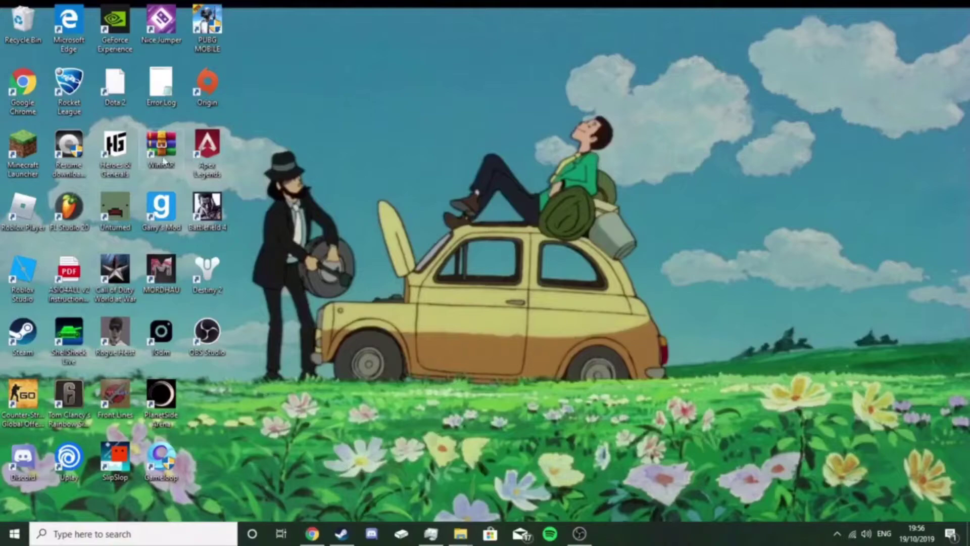
double_click(164, 161)
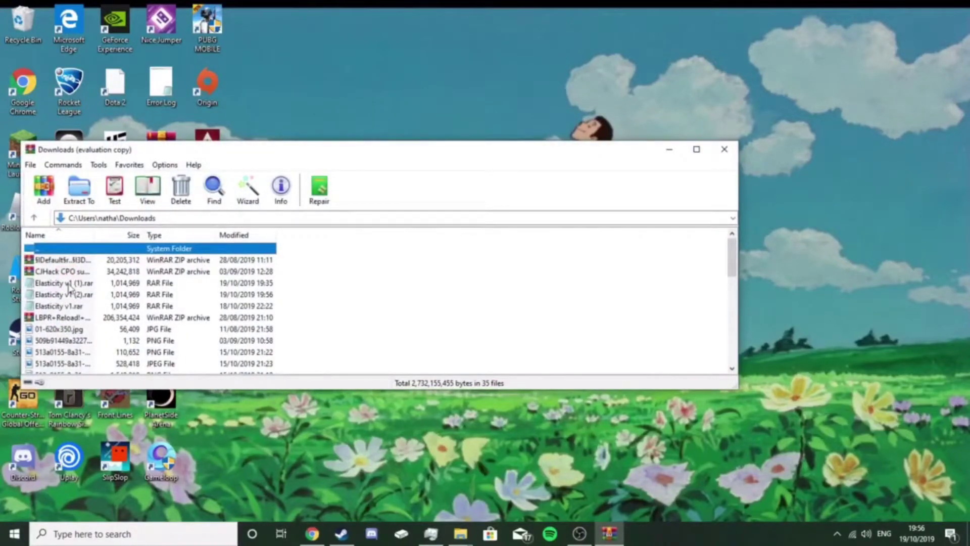
double_click(69, 284)
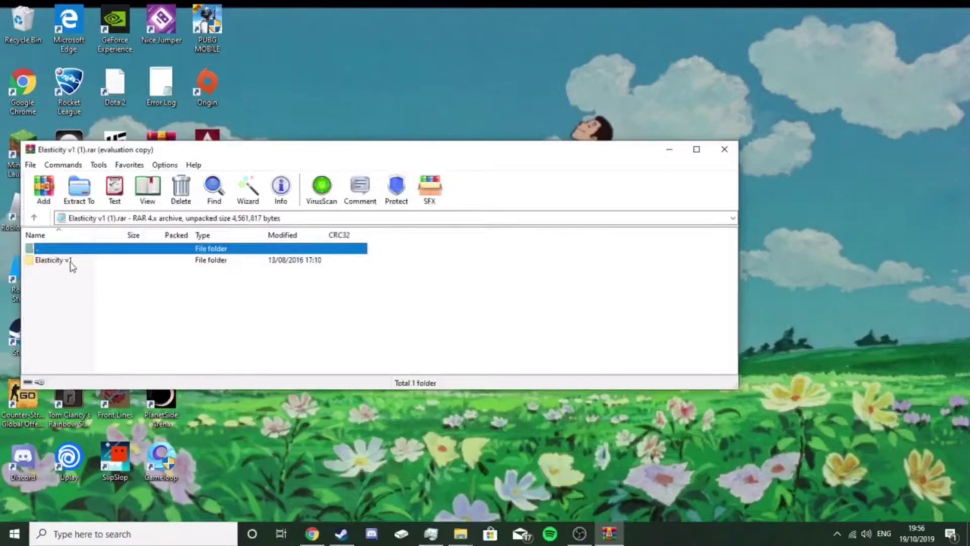
Step: View the contents of the archive's Elasticity v1 folder, extract that folder to the desktop, and minimize WinRAR
double_click(55, 260)
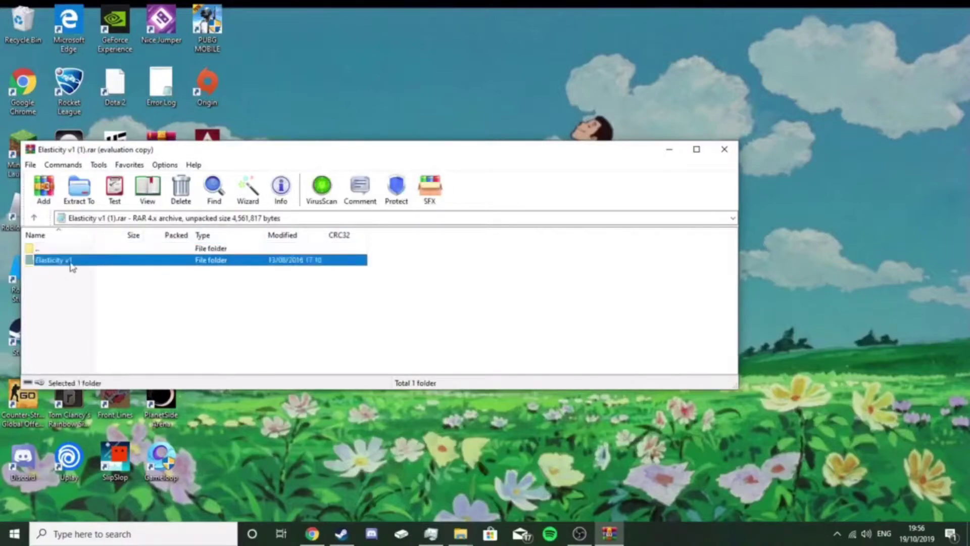
click(34, 218)
drag(58, 265, 328, 40)
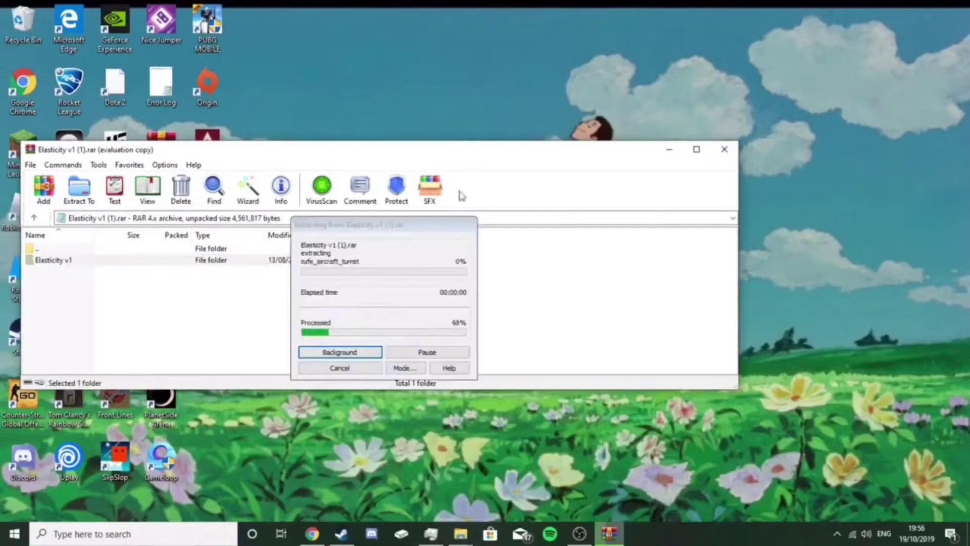
click(669, 150)
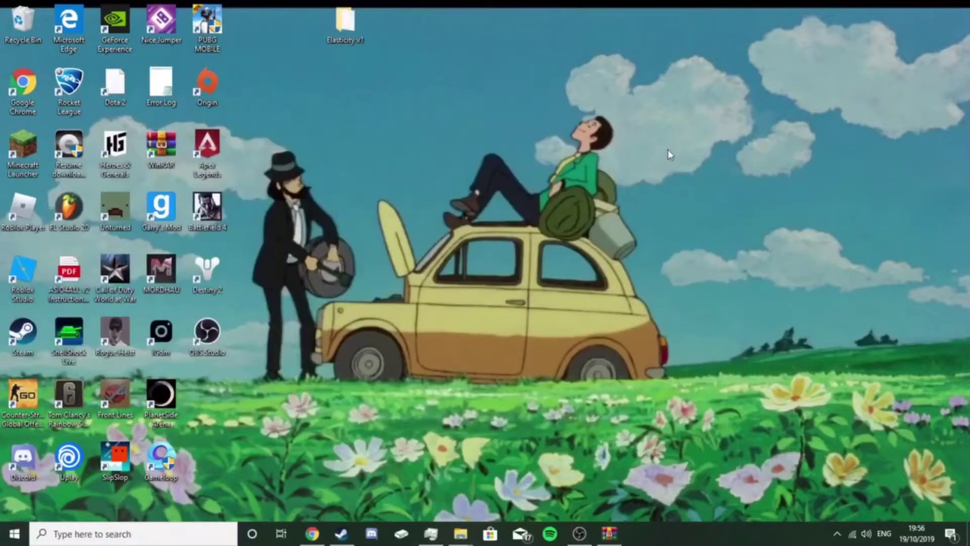
Step: Find the Run app through Windows search and use it to open the appdata folder
click(144, 532)
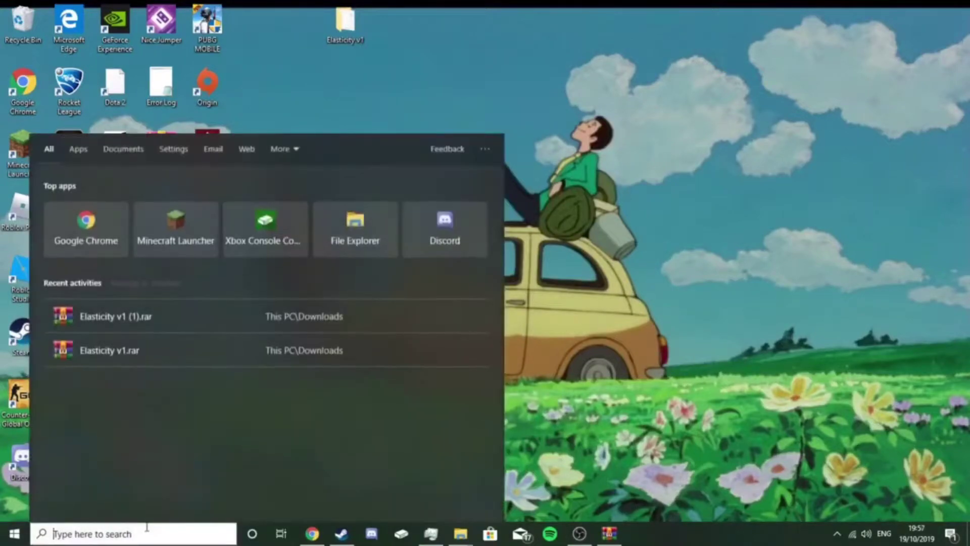
text(run)
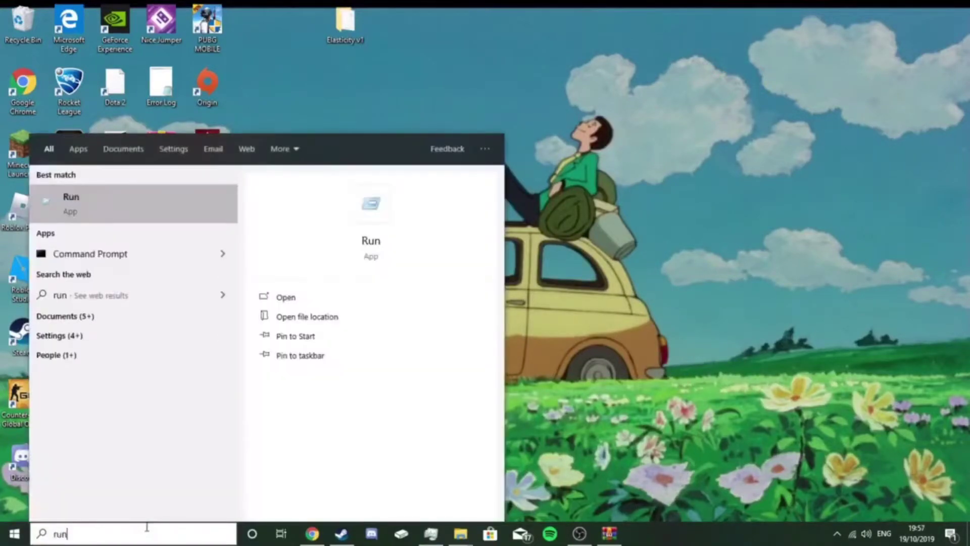
click(88, 204)
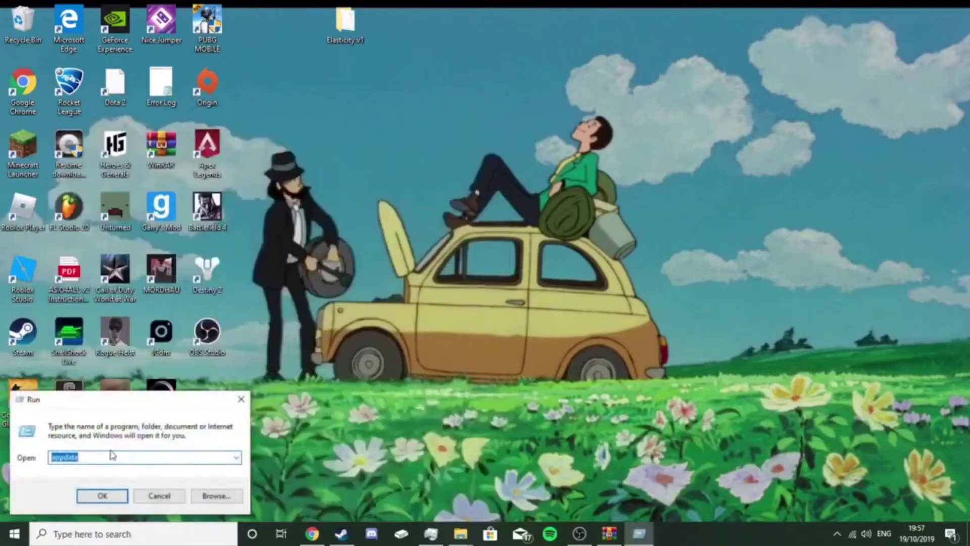
click(88, 458)
click(102, 496)
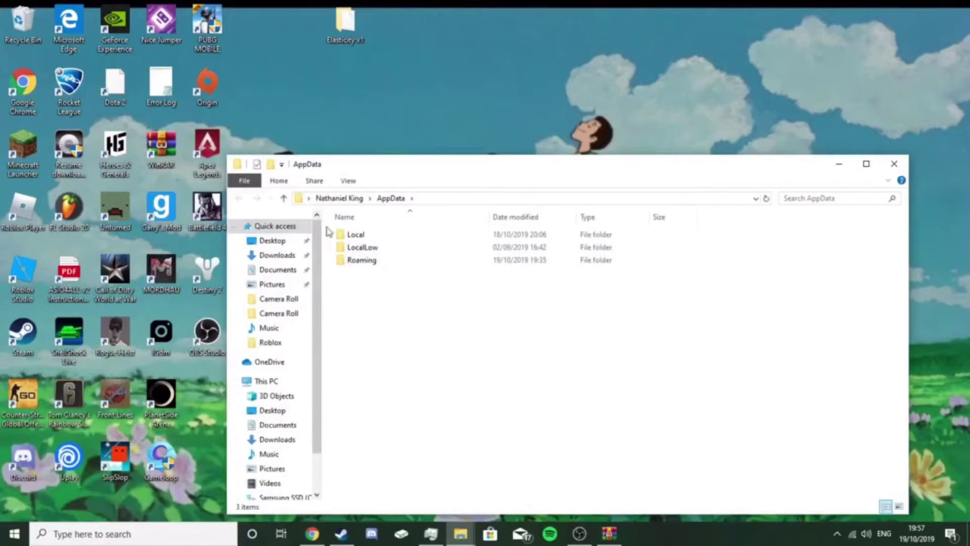
Step: Go into Local, Activision, CoDWaW and reposition the folder window on the desktop
double_click(361, 239)
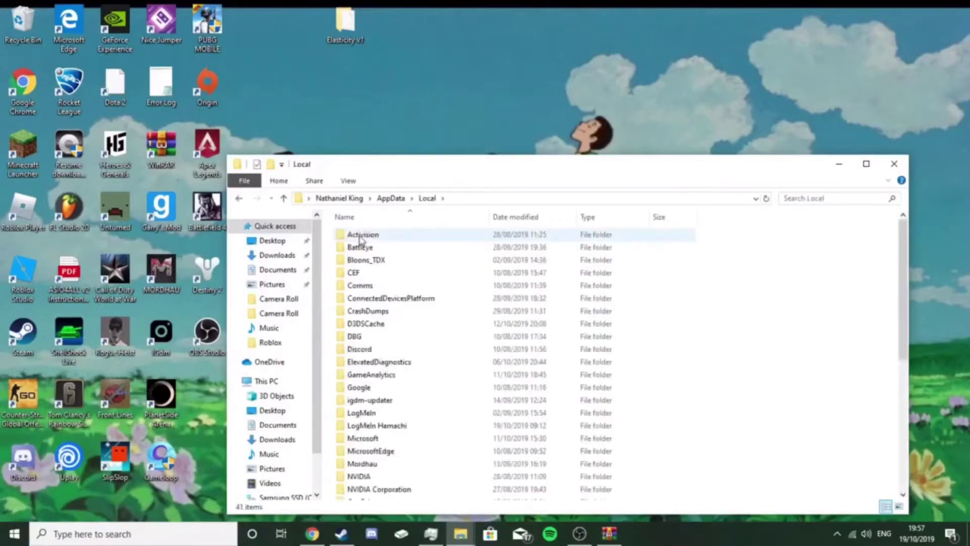
double_click(361, 235)
double_click(361, 235)
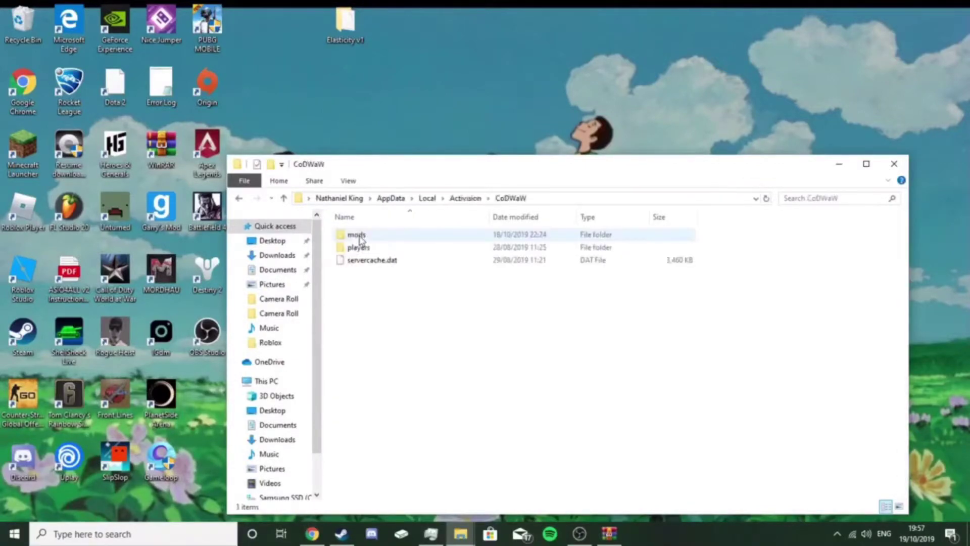
drag(721, 165, 662, 140)
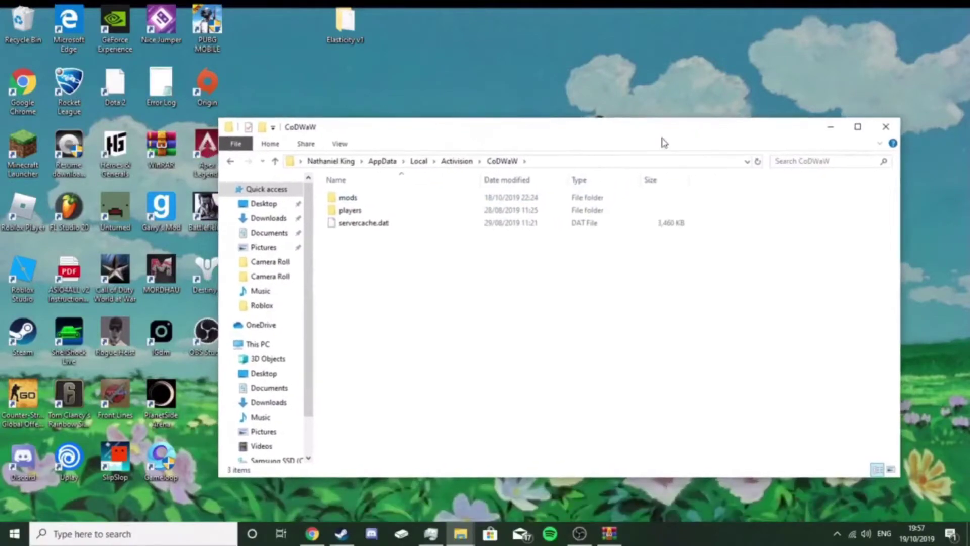
click(353, 199)
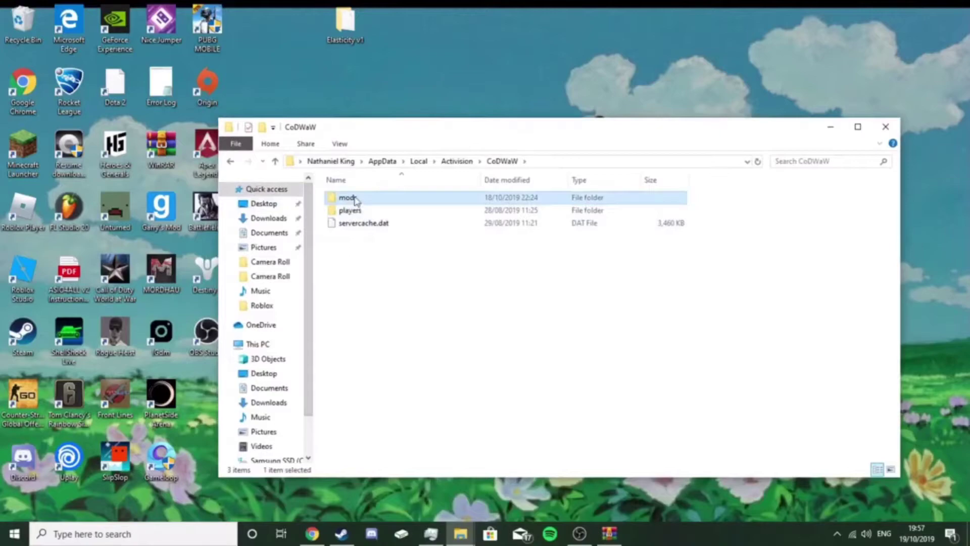
click(349, 210)
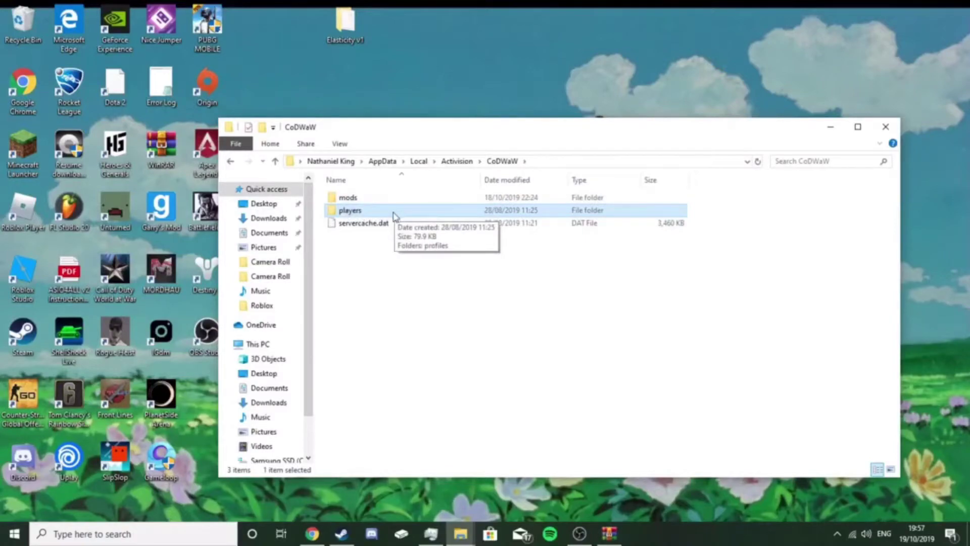
click(376, 252)
right_click(382, 263)
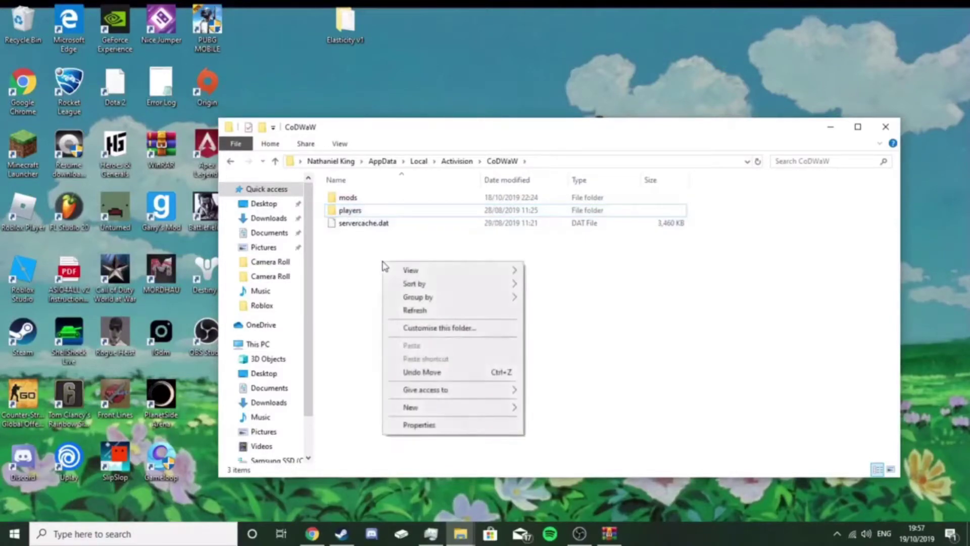
mouse_move(427, 407)
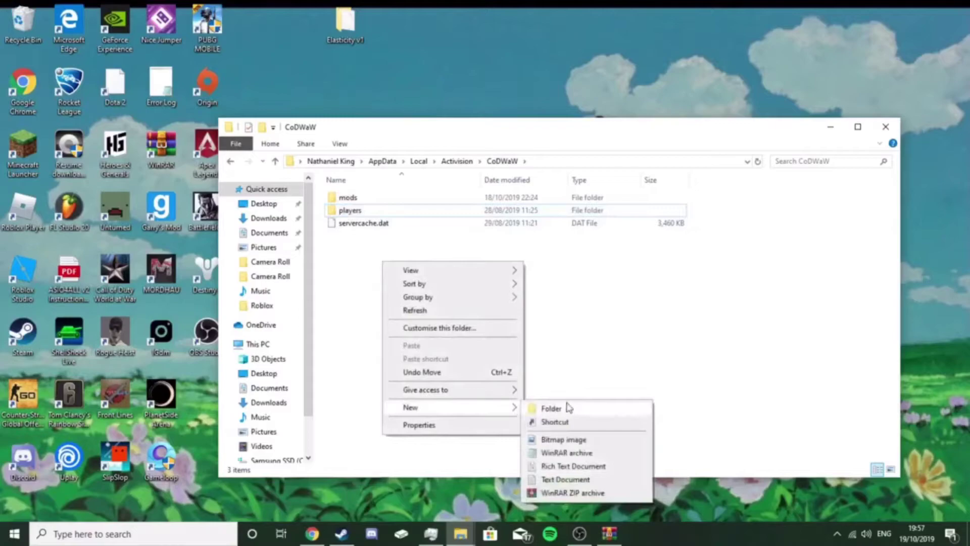
click(558, 328)
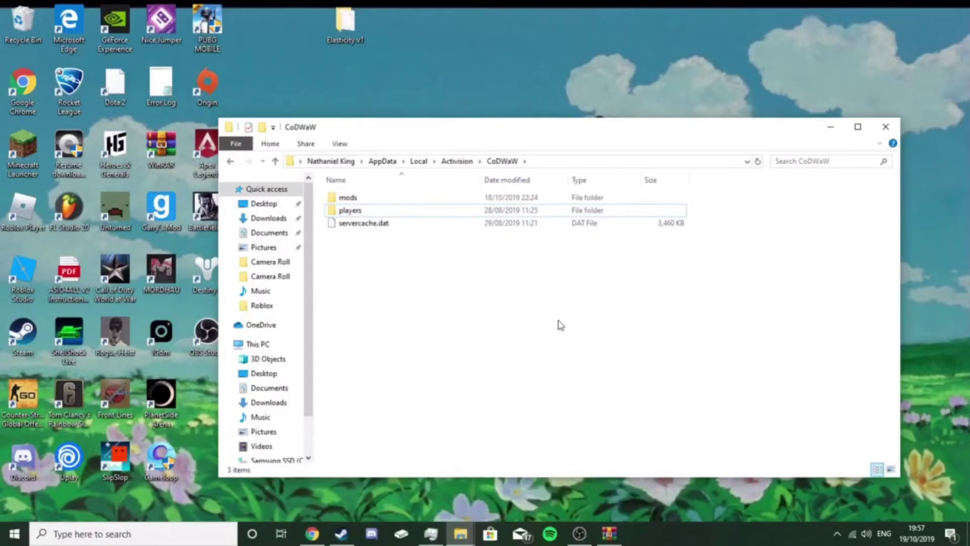
Step: Open the mods folder inside CoDWaW and try to move the desktop's Elasticity v1 folder into it
click(362, 201)
double_click(362, 201)
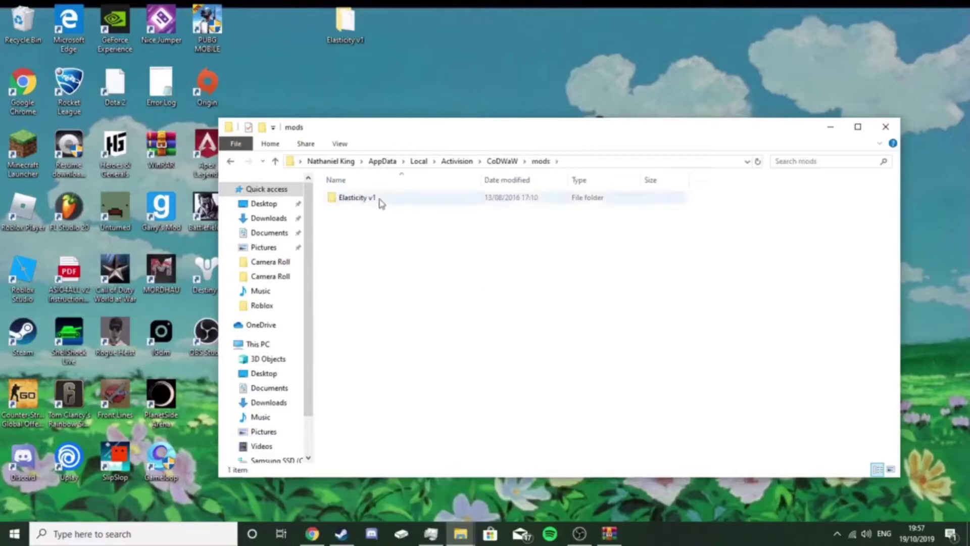
drag(352, 30, 410, 42)
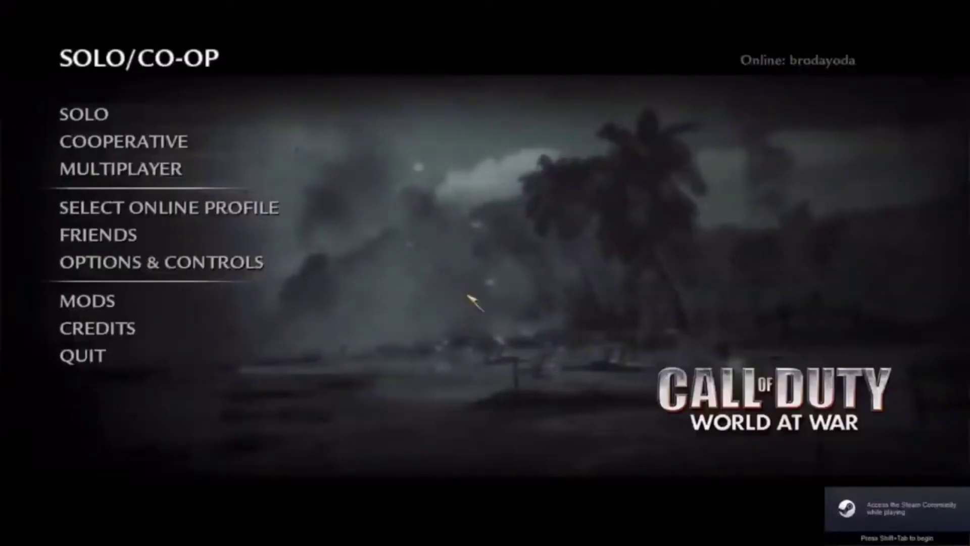
Step: Open the game's mods list, and choose Nazi Zombies in the solo campaign's mission selection
click(81, 303)
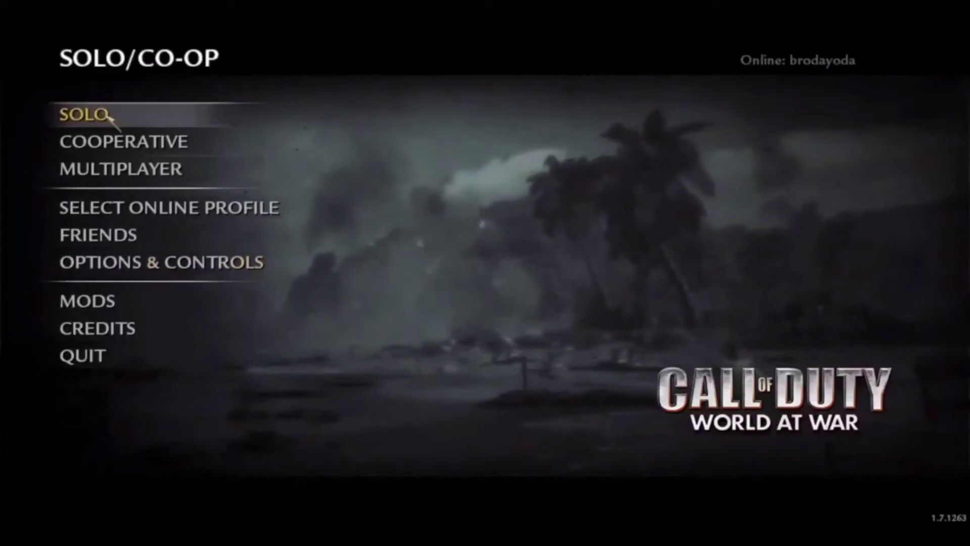
click(107, 116)
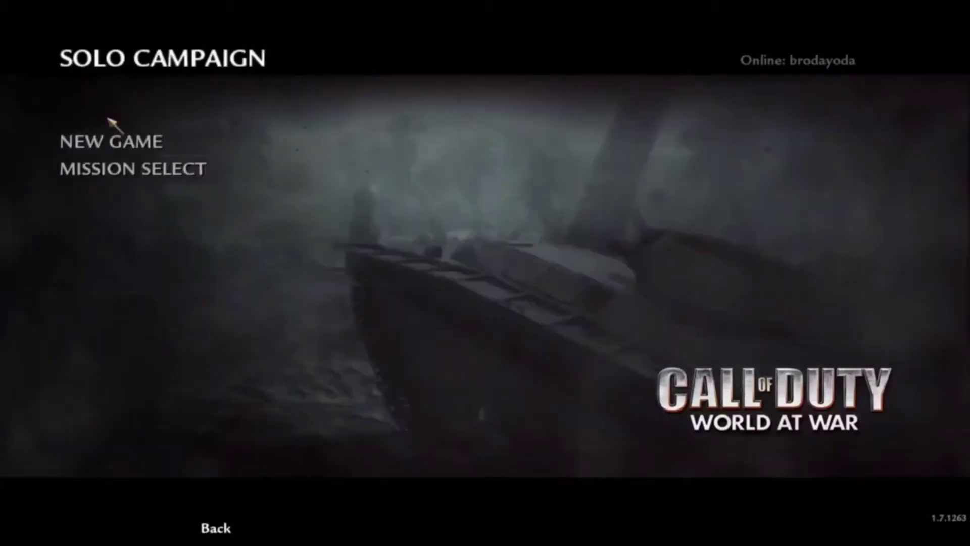
click(185, 176)
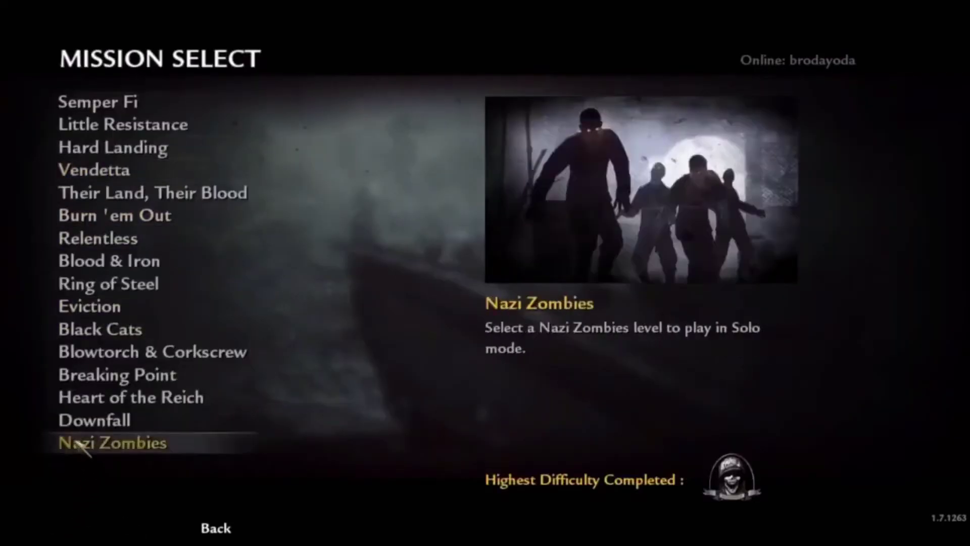
click(78, 445)
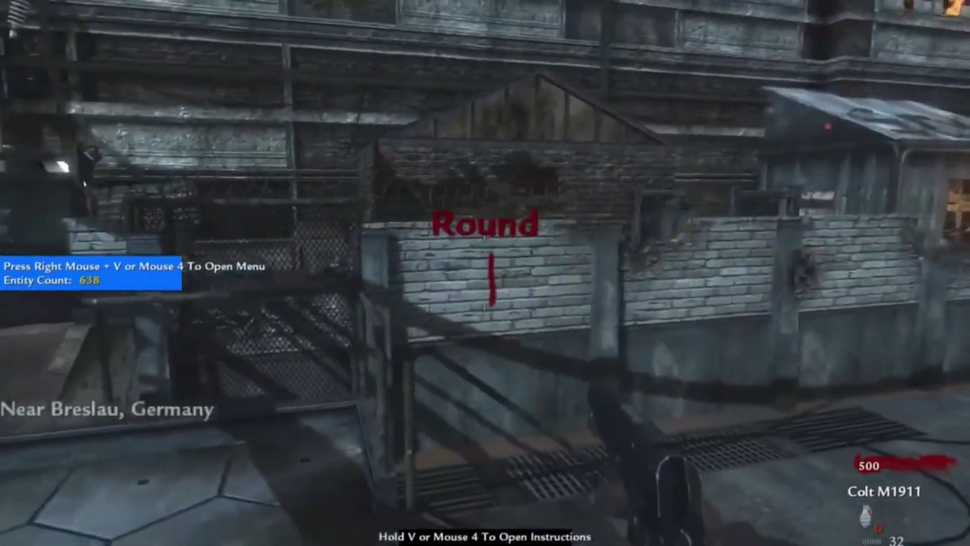
Step: Browse the mod's Main Menu around Game Modes and examine the options inside its Environment Menu
key(w)
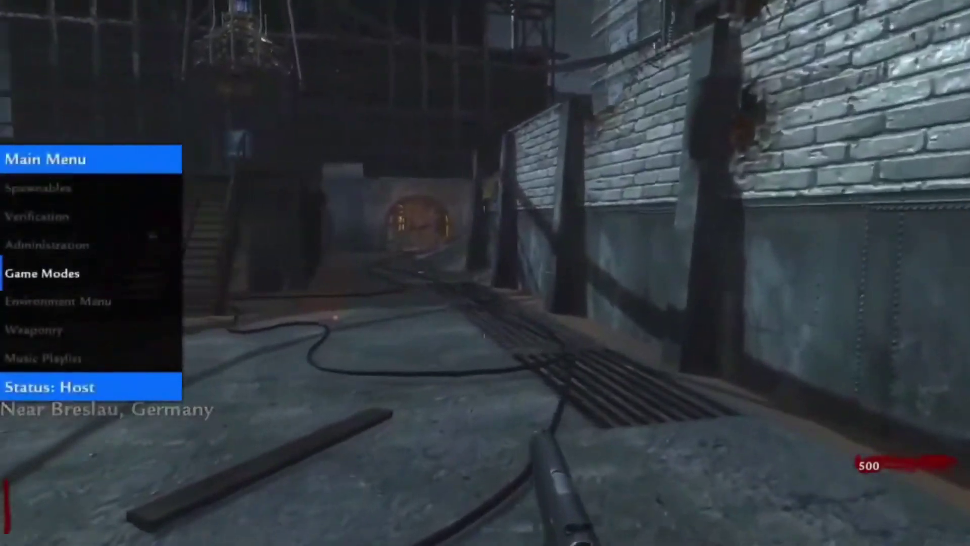
key(Up)
key(Down)
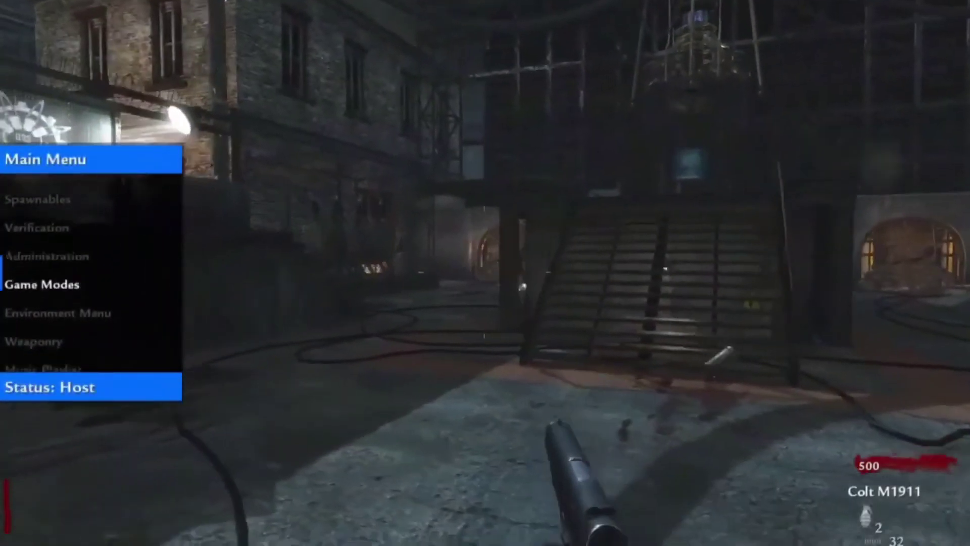
key(Down)
key(Down)
key(Up)
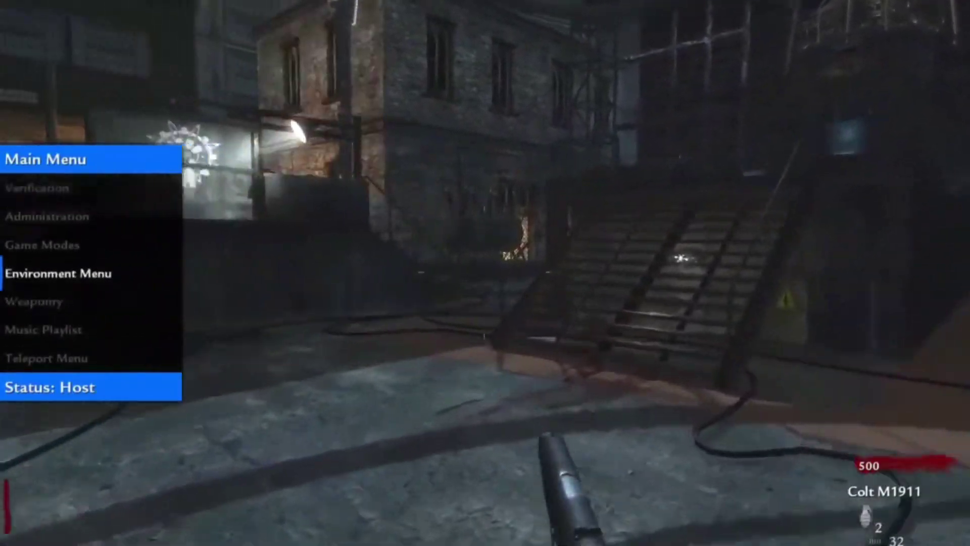
key(Up)
key(Up)
key(Down)
key(Down)
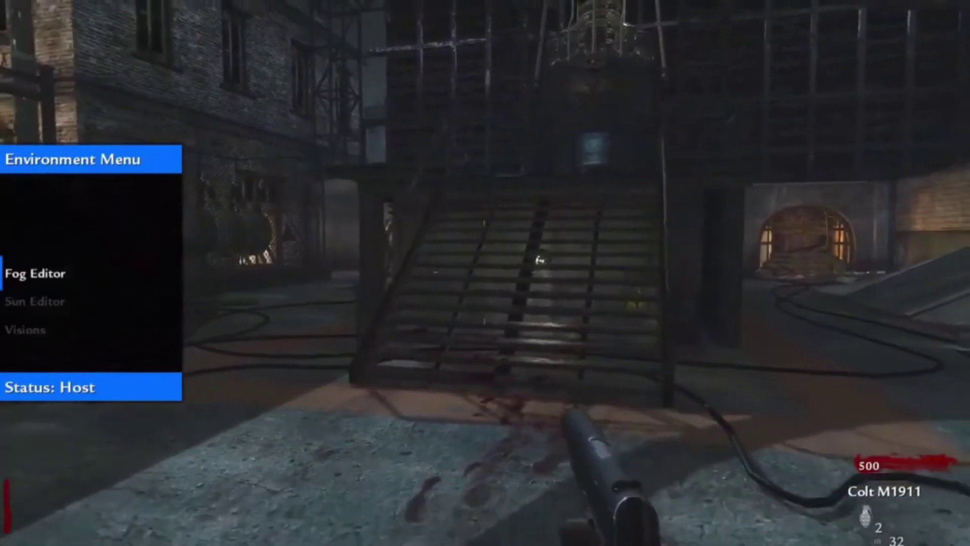
key(v)
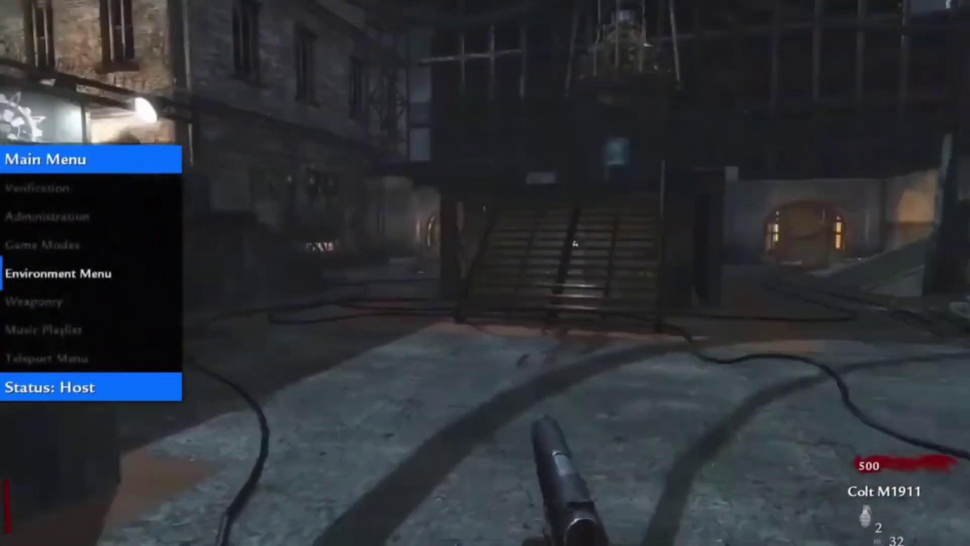
Step: Look through the mod's Main Menu entries from Weaponry back up to Verification
key(Down)
key(f)
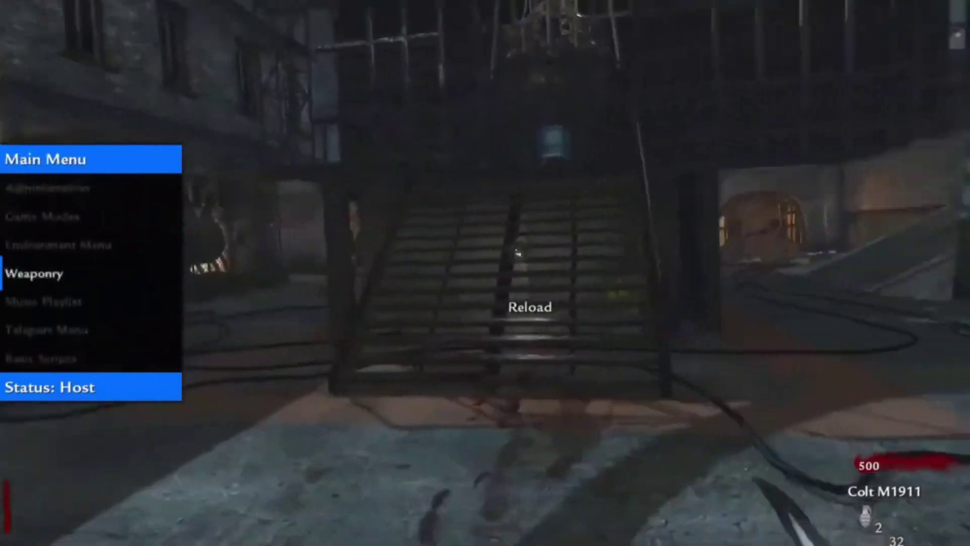
key(Up)
key(Up)
key(v)
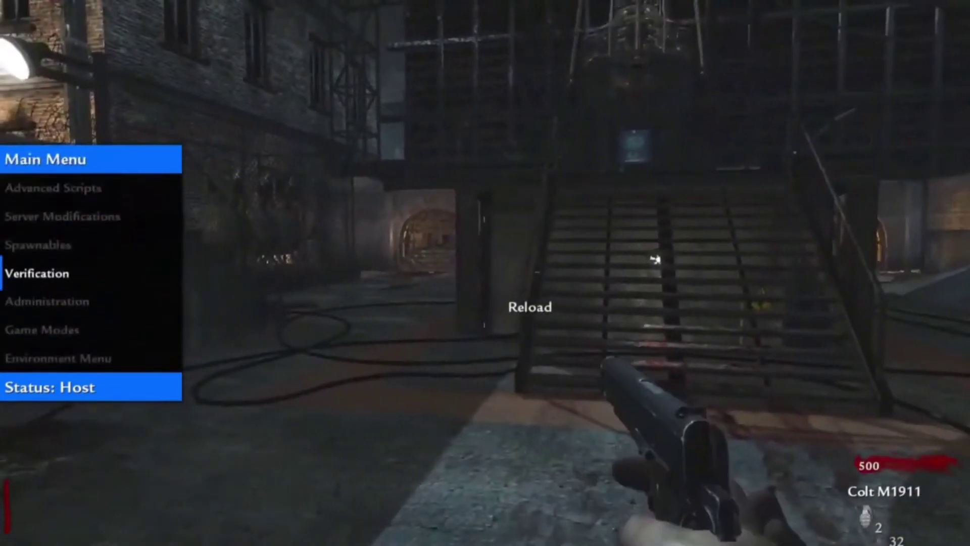
Step: Reload the Colt M1911 and walk forward to the central staircase with the mod menu open
key(r)
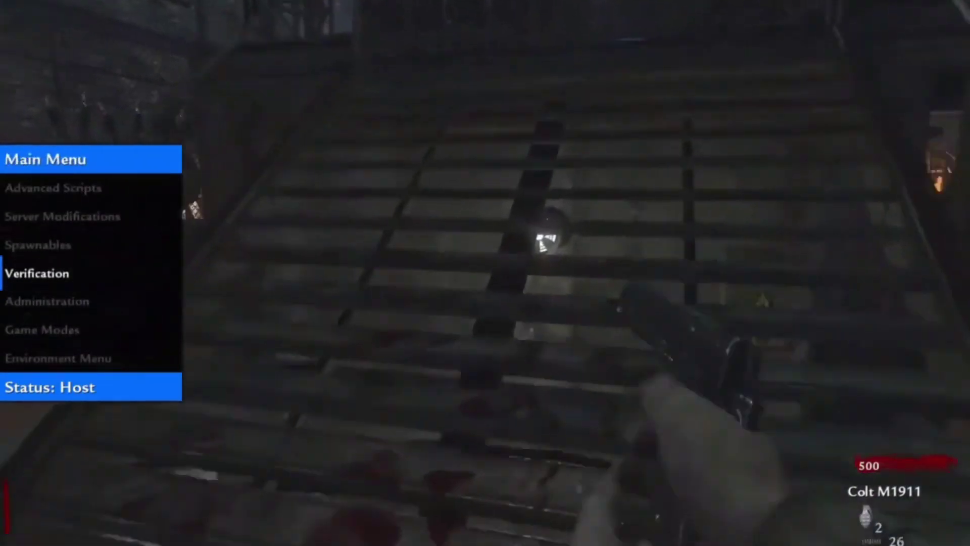
key(w)
key(w)
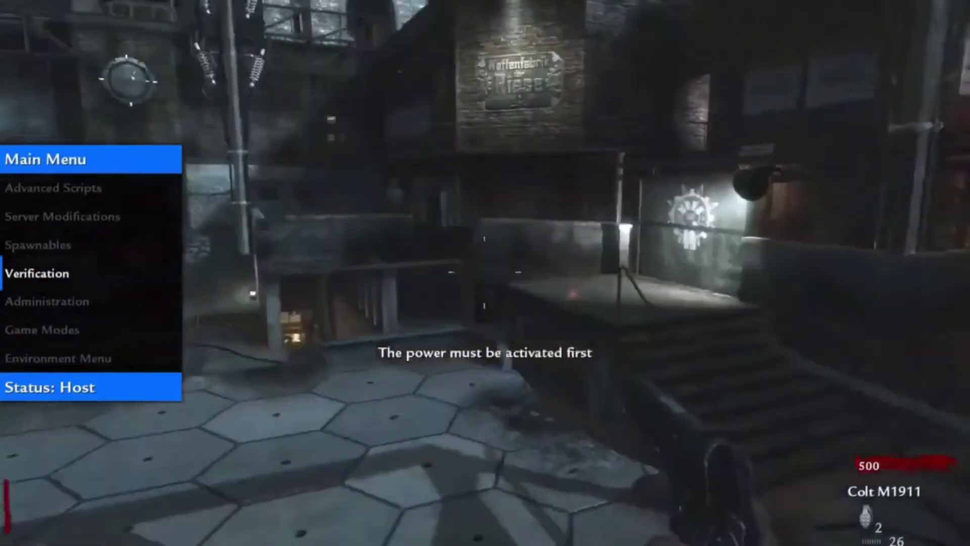